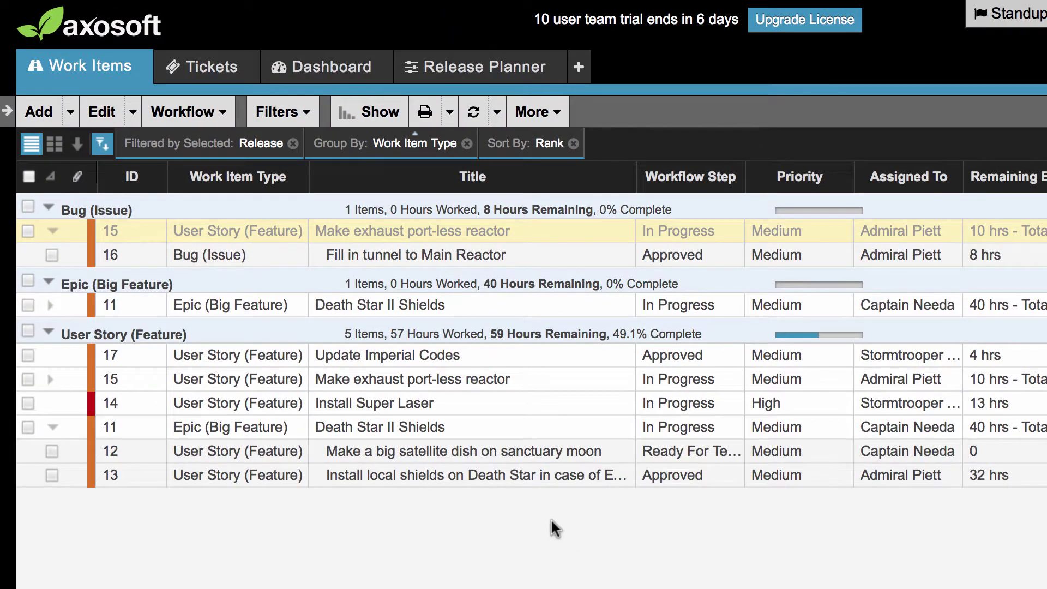
Step: Start a new dashboard from the dashboard list and name it 'Current Sprint'
left_click(344, 68)
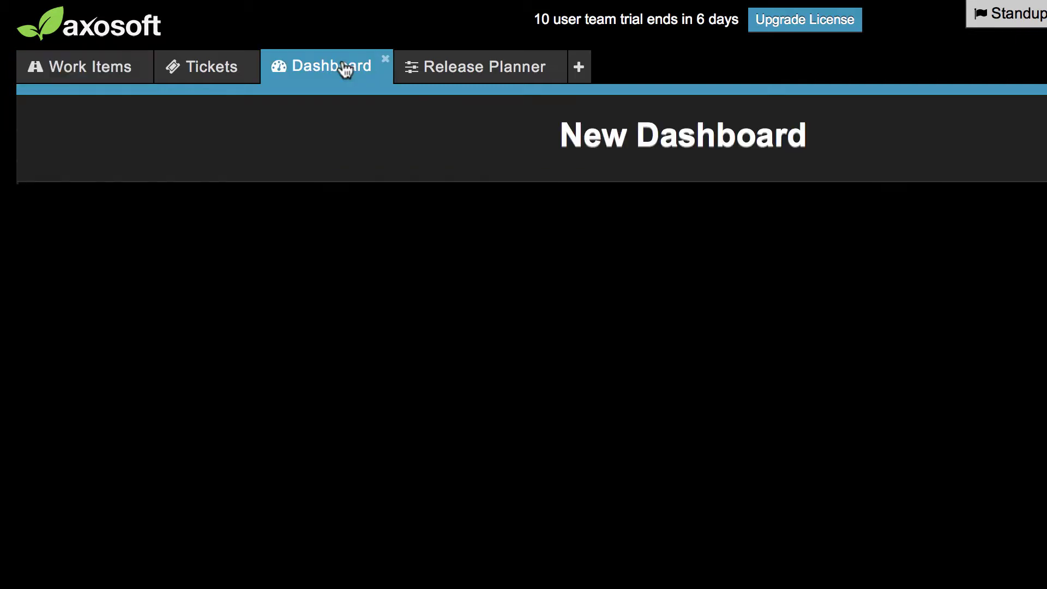
left_click(607, 145)
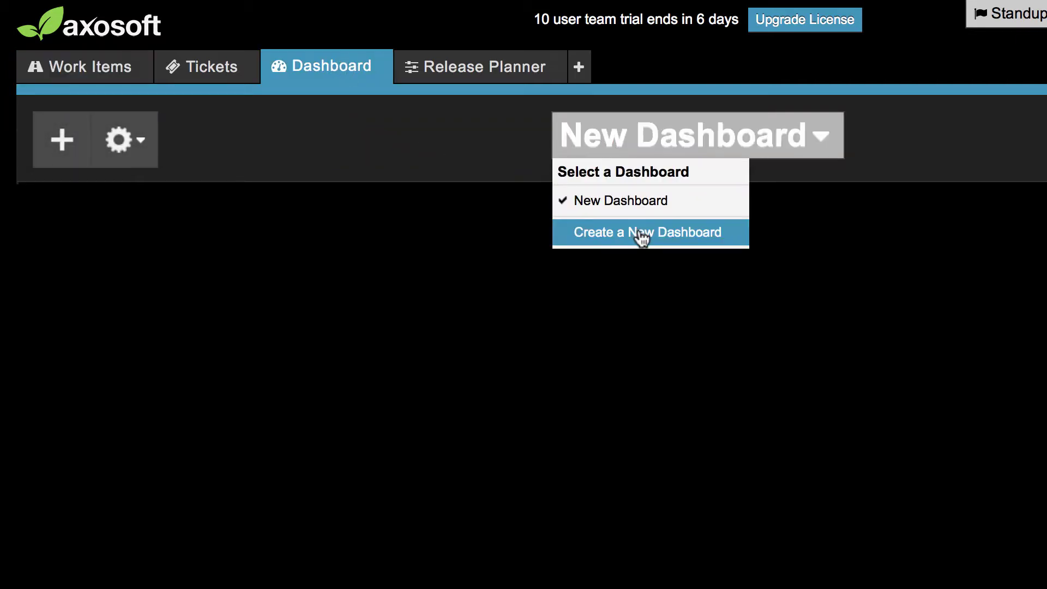
left_click(642, 234)
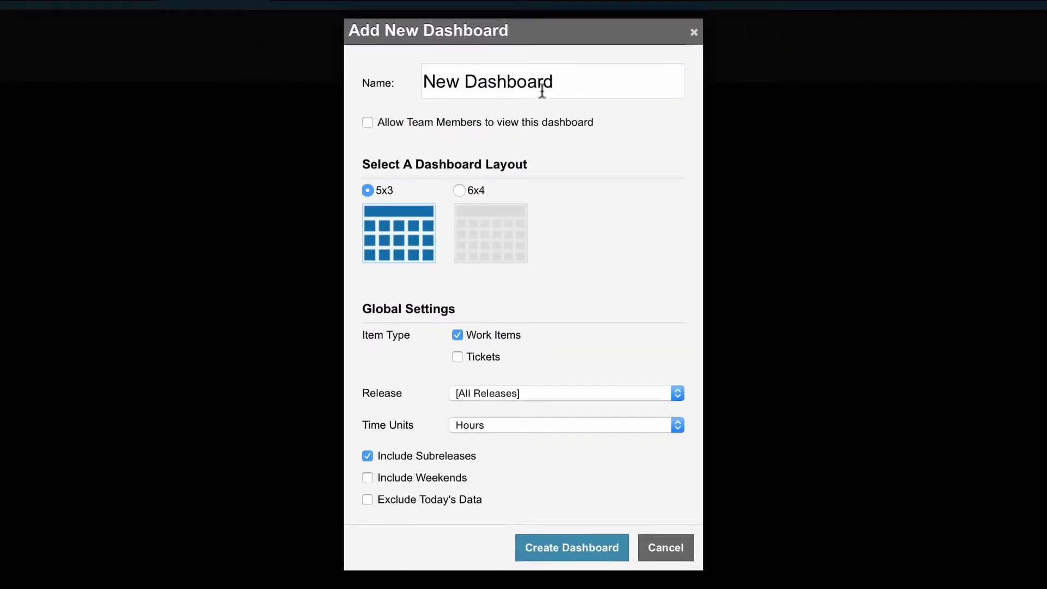
left_click_drag(568, 85, 399, 85)
type("Current Sprint")
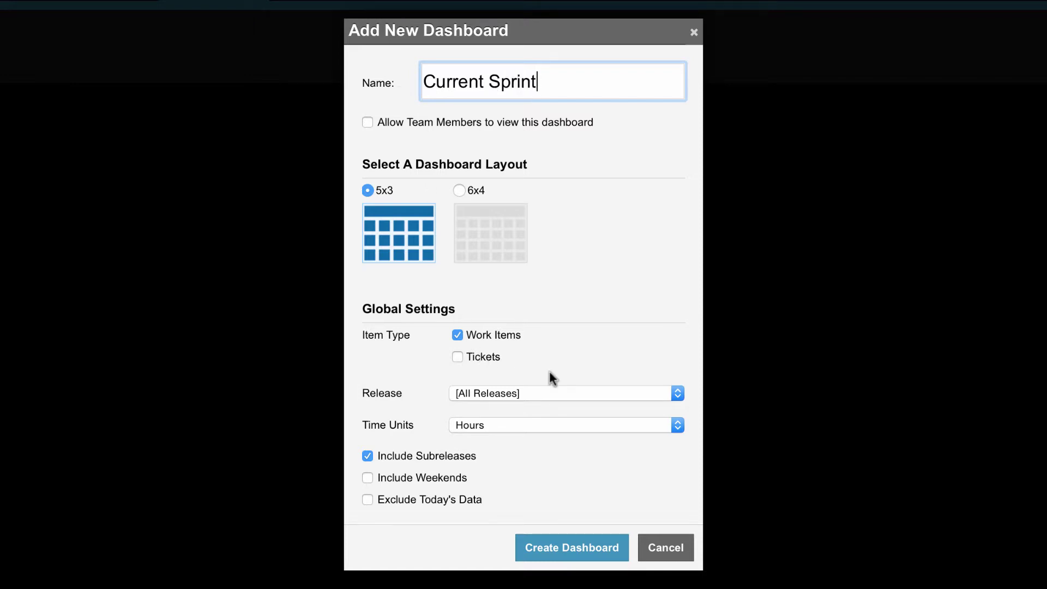
Step: Limit the dashboard to the V2.0 Sprint 1 release and create it
left_click(610, 392)
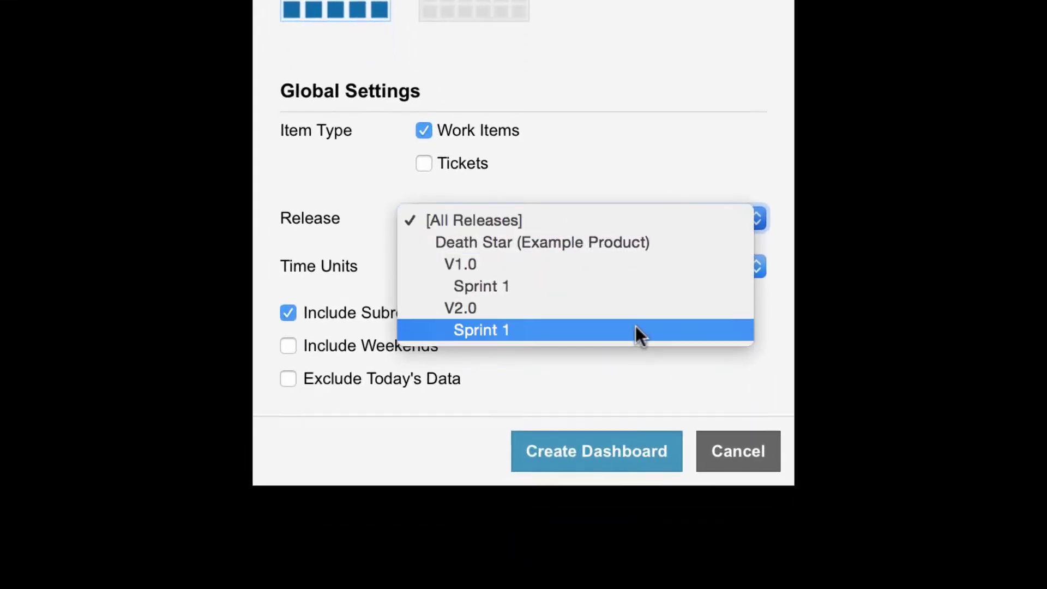
left_click(636, 327)
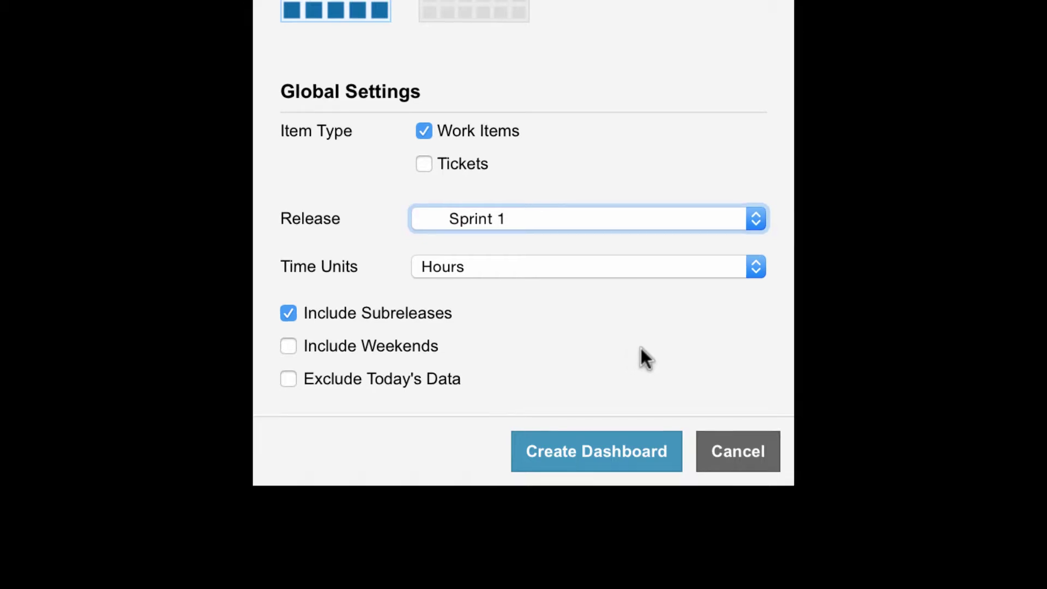
left_click(644, 451)
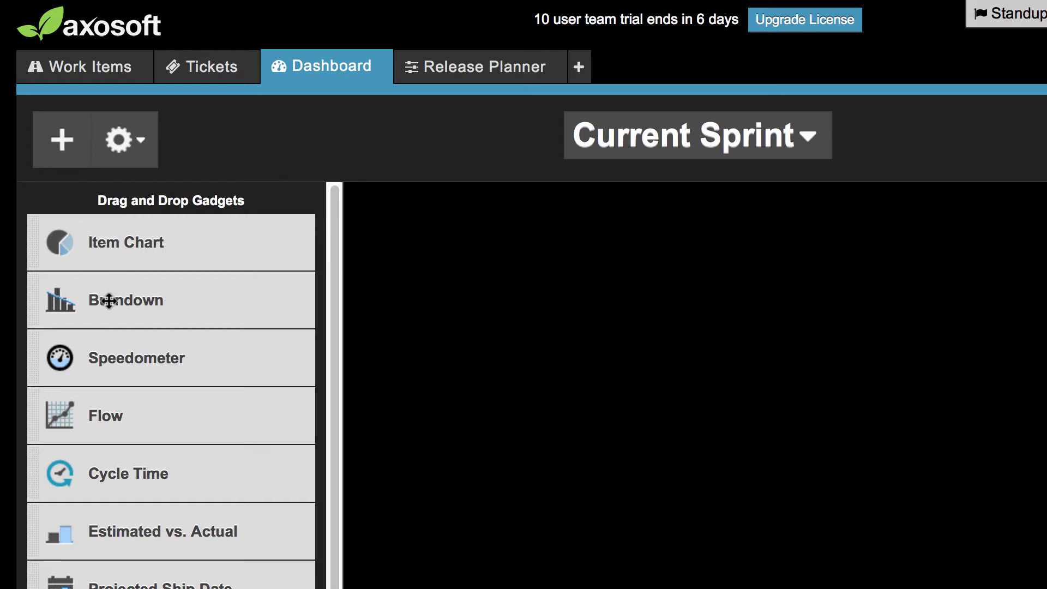
Step: Drop a Burndown gadget onto the dashboard and save its default options
left_click_drag(108, 300, 241, 323)
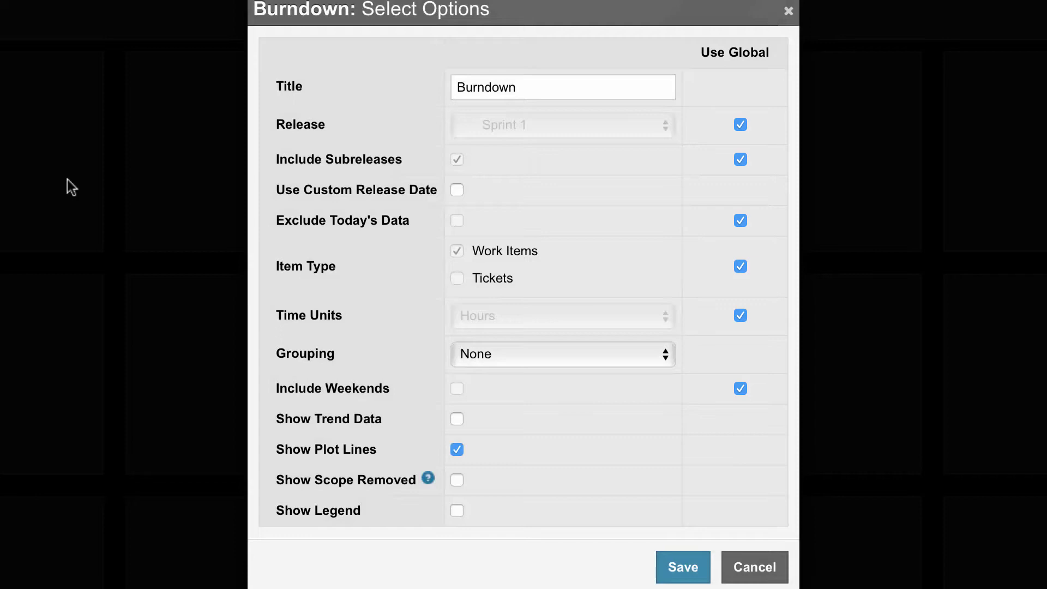
left_click(741, 388)
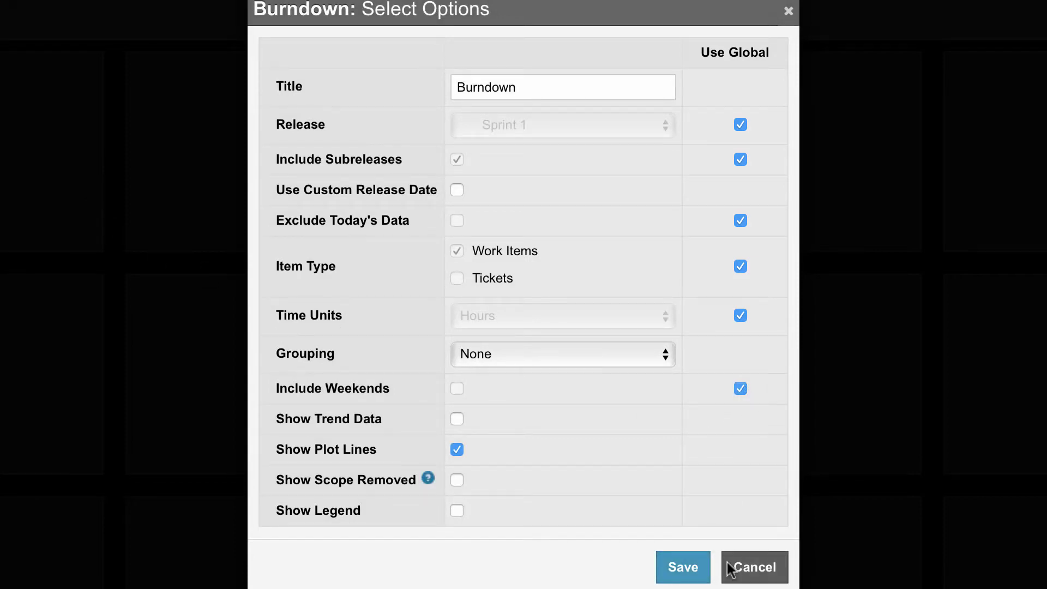
left_click(682, 573)
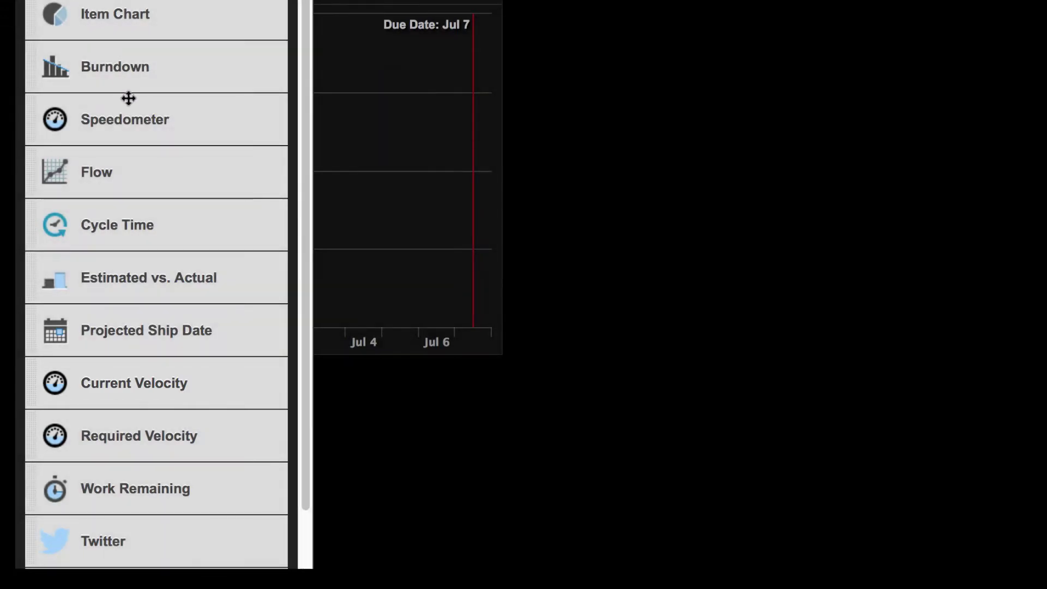
Step: Place a Speedometer gauge beside the Burndown, save it, and stretch it taller
left_click_drag(145, 113, 574, 53)
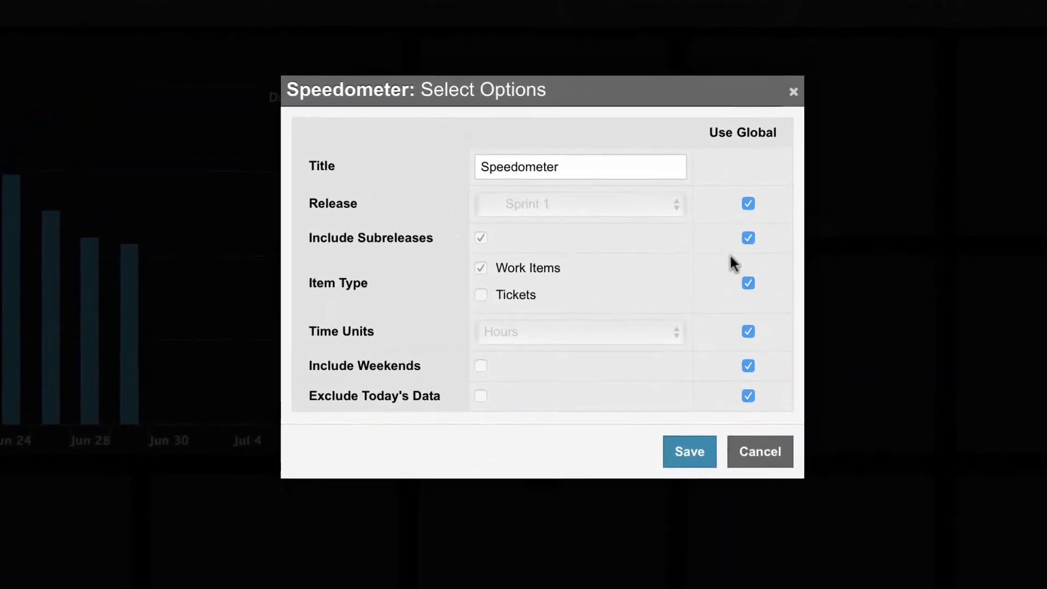
left_click(704, 455)
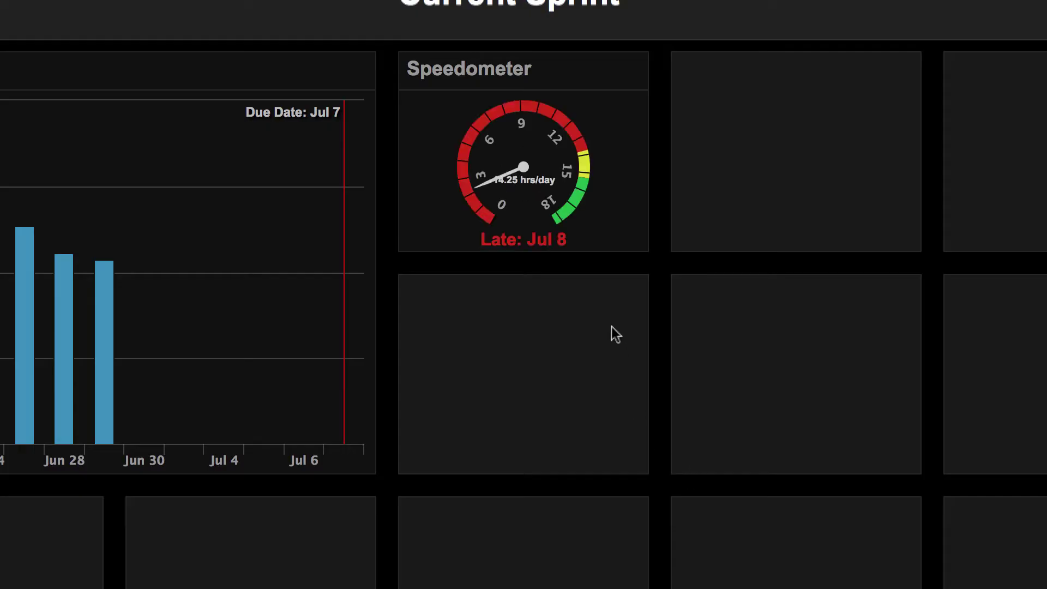
left_click_drag(526, 252, 530, 404)
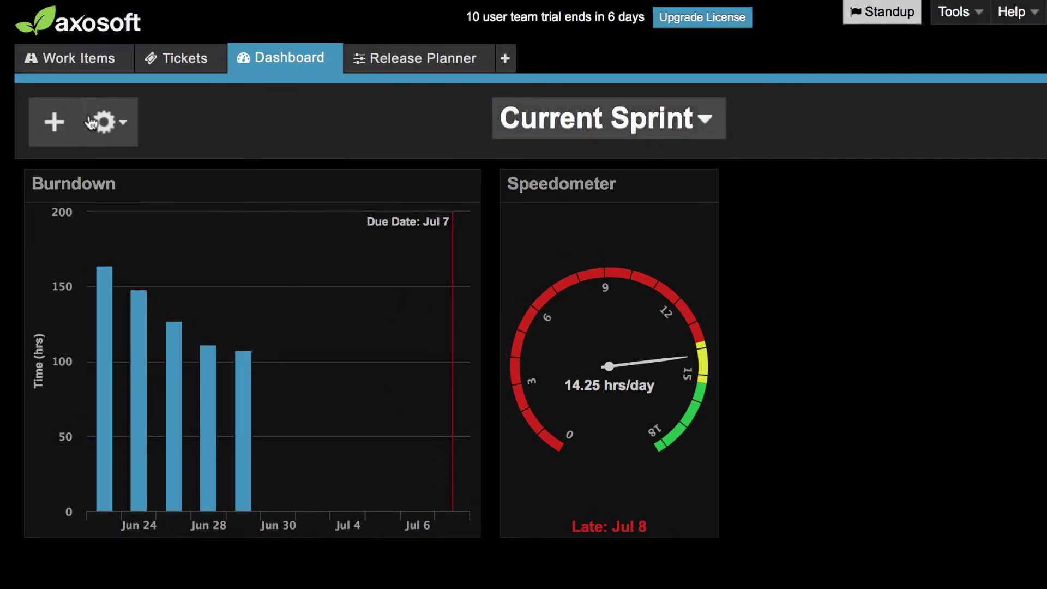
Step: Add a Flow gadget with data grouped by Workflow Step
left_click(54, 126)
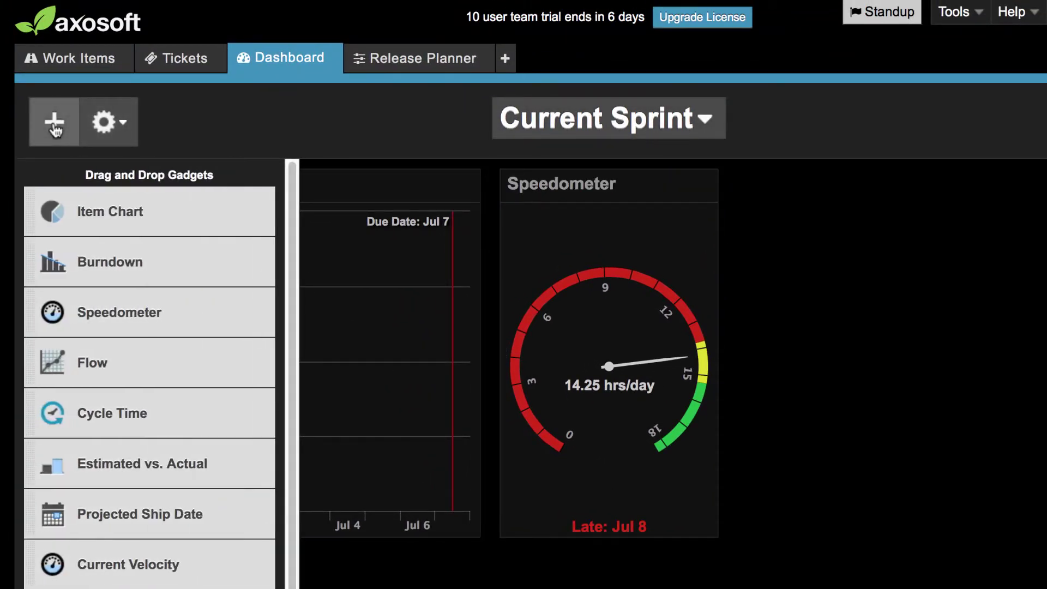
left_click_drag(154, 367, 895, 249)
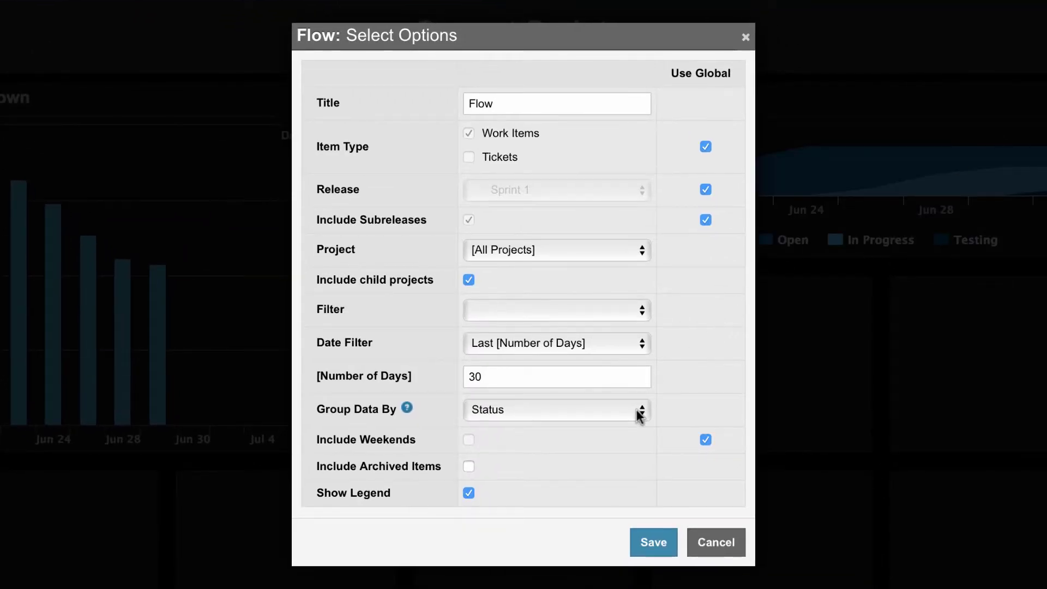
left_click(695, 464)
left_click(633, 428)
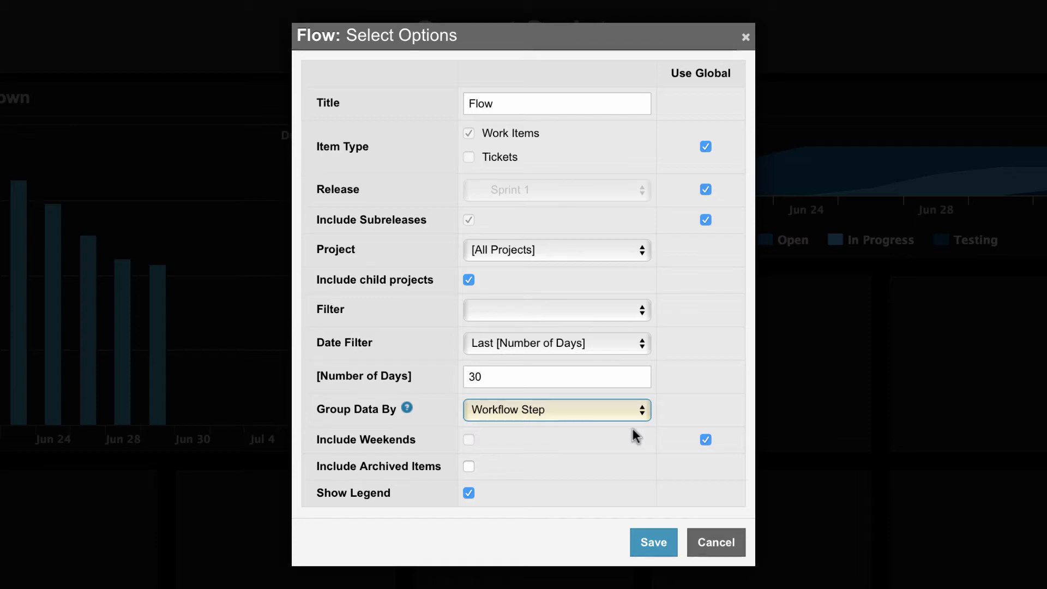
left_click(652, 543)
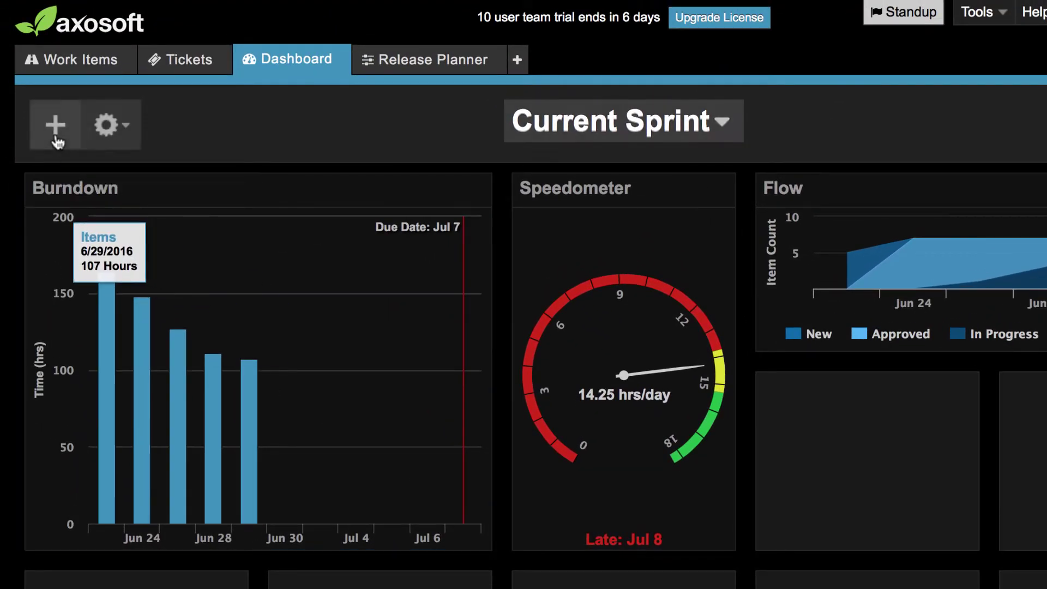
Step: Add a Cycle Time chart and enlarge it
left_click(55, 125)
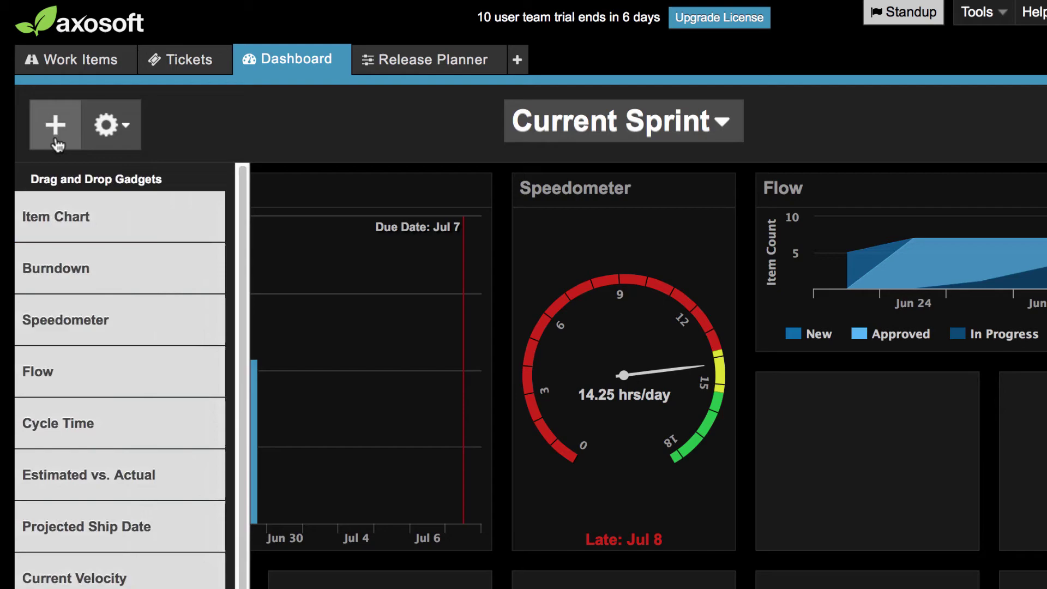
left_click_drag(121, 420, 884, 402)
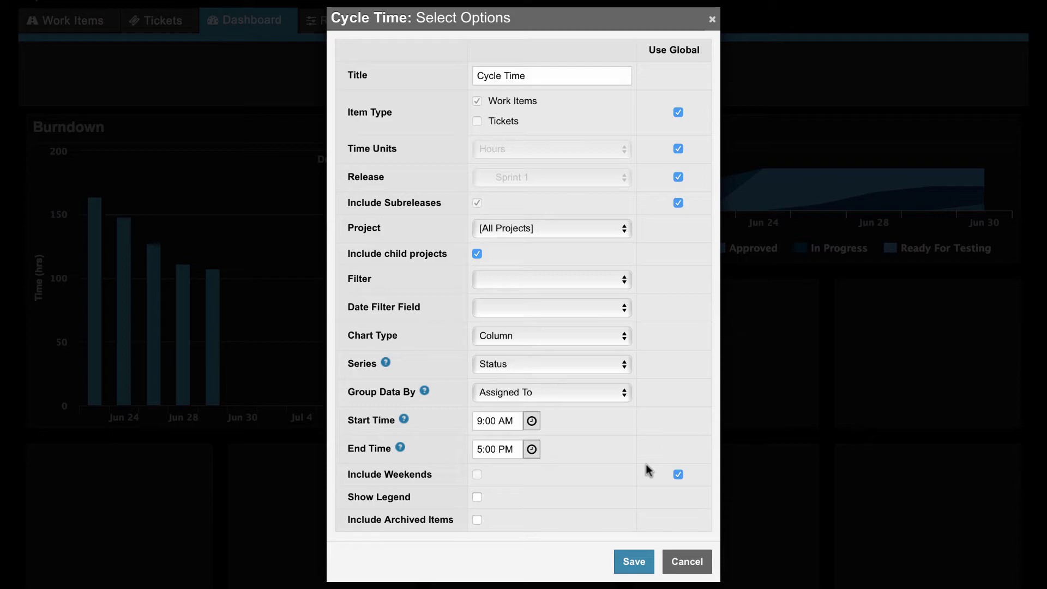
left_click(635, 562)
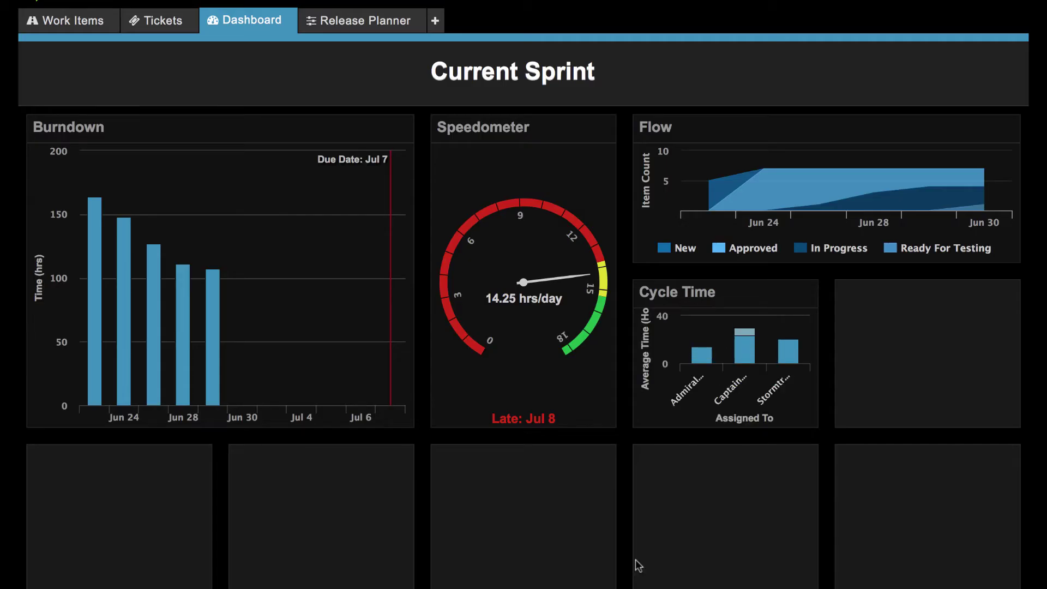
left_click_drag(818, 423, 851, 411)
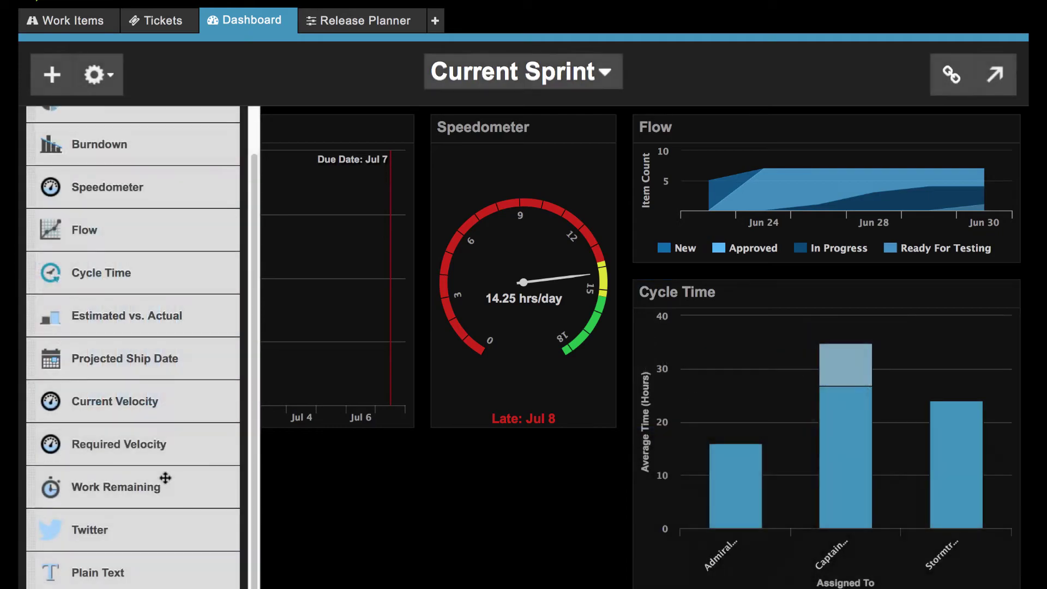
Step: Add Work Remaining and Estimated vs. Actual gadgets, placing the latter bottom-left
left_click_drag(163, 477, 508, 480)
left_click(639, 429)
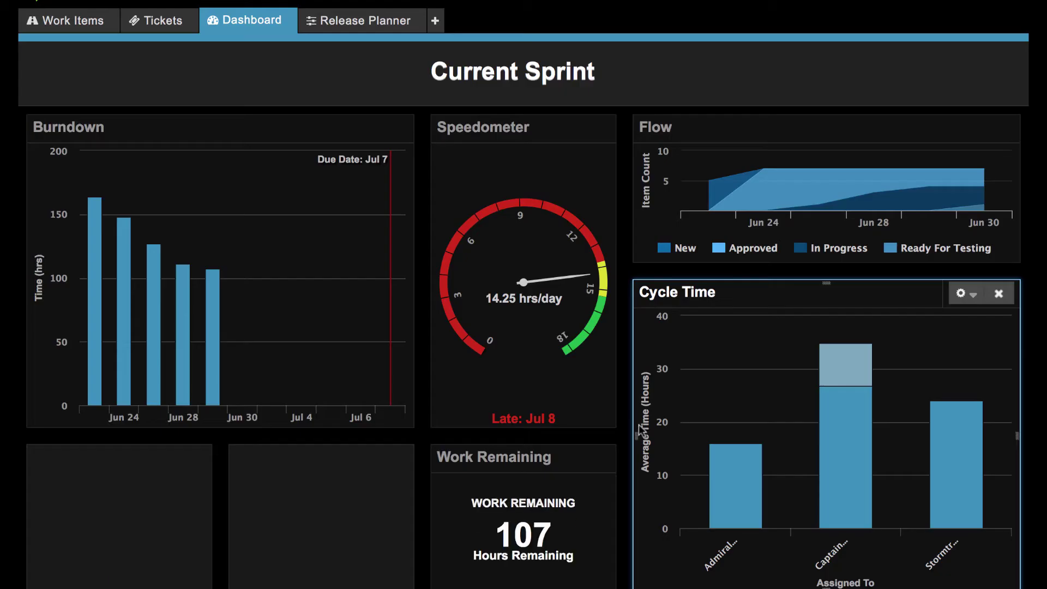
left_click(48, 82)
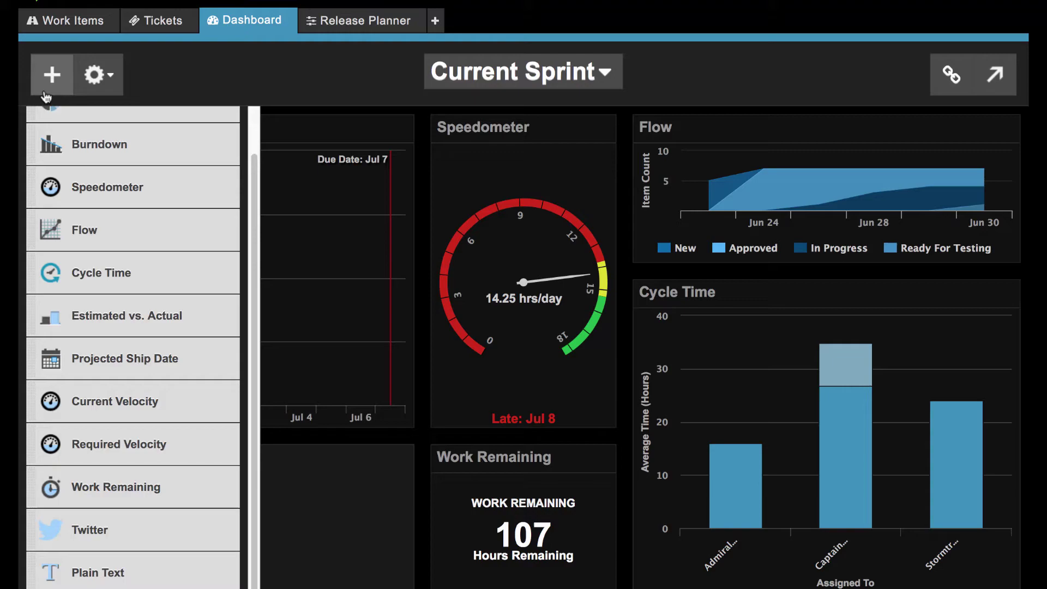
left_click_drag(145, 321, 188, 495)
left_click(634, 482)
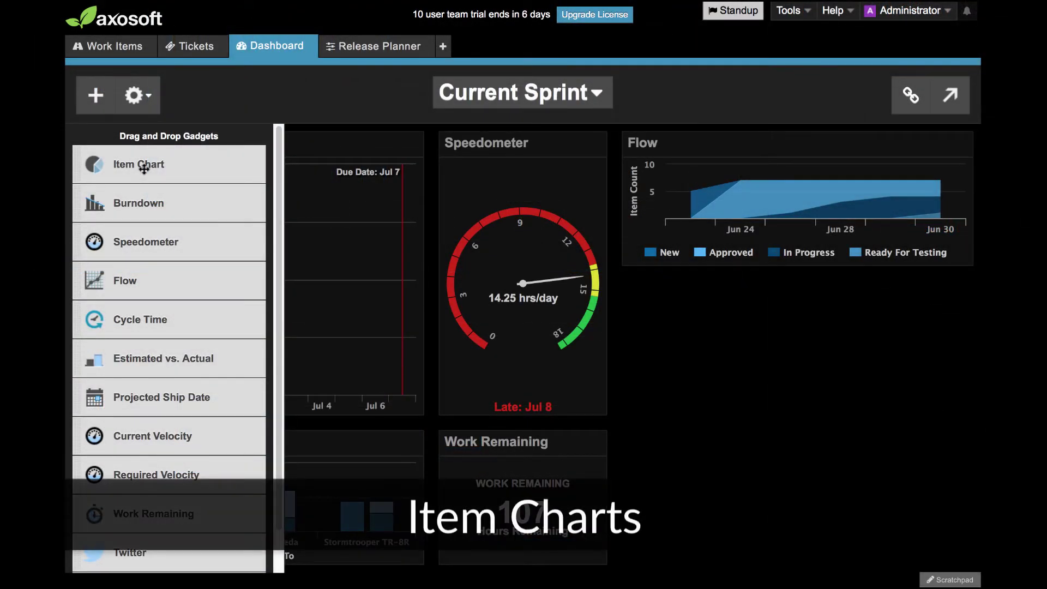
Step: Add an Item Chart titled 'Release Status' with data grouped by Status
left_click_drag(143, 169, 692, 343)
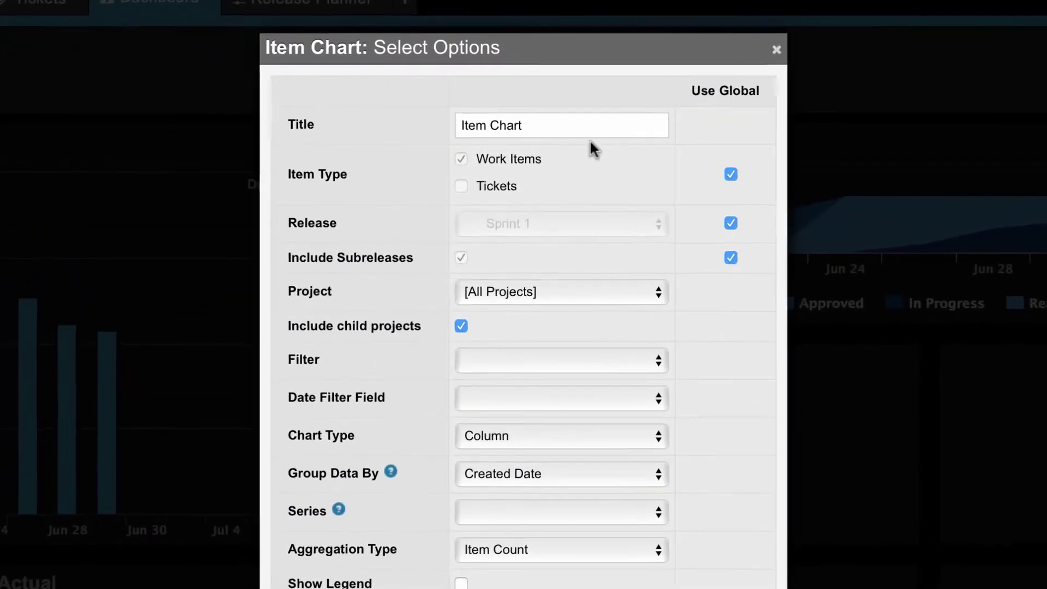
left_click(574, 130)
left_click_drag(574, 130, 466, 129)
type("Release Status")
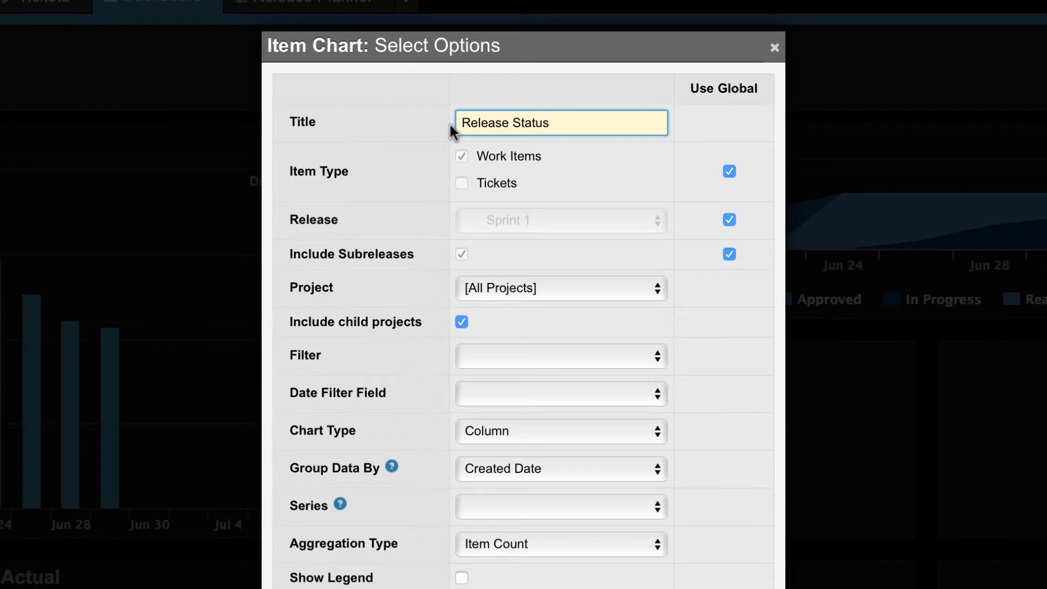
left_click(539, 472)
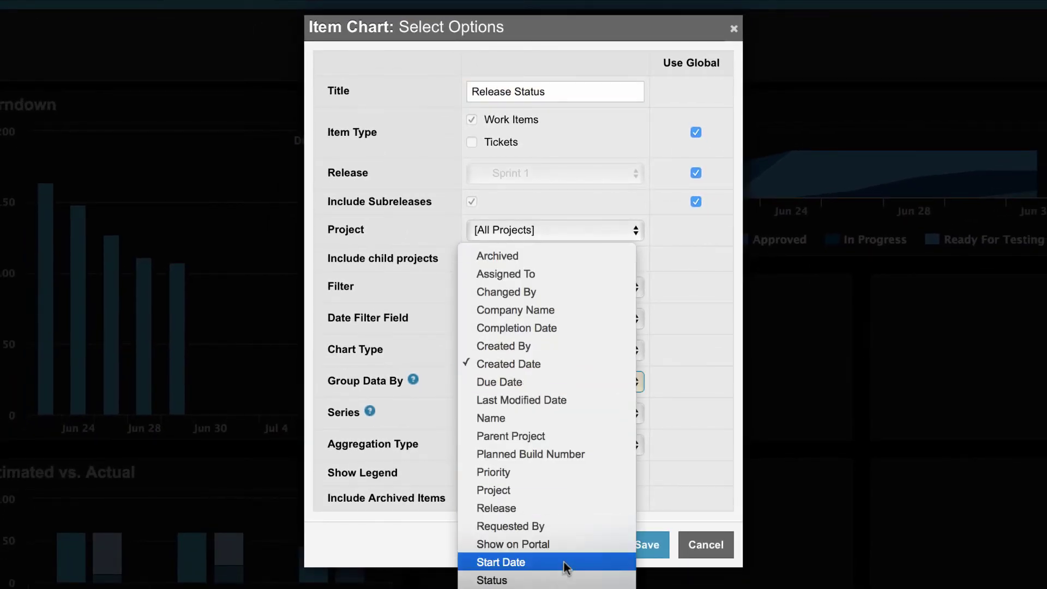
left_click(564, 580)
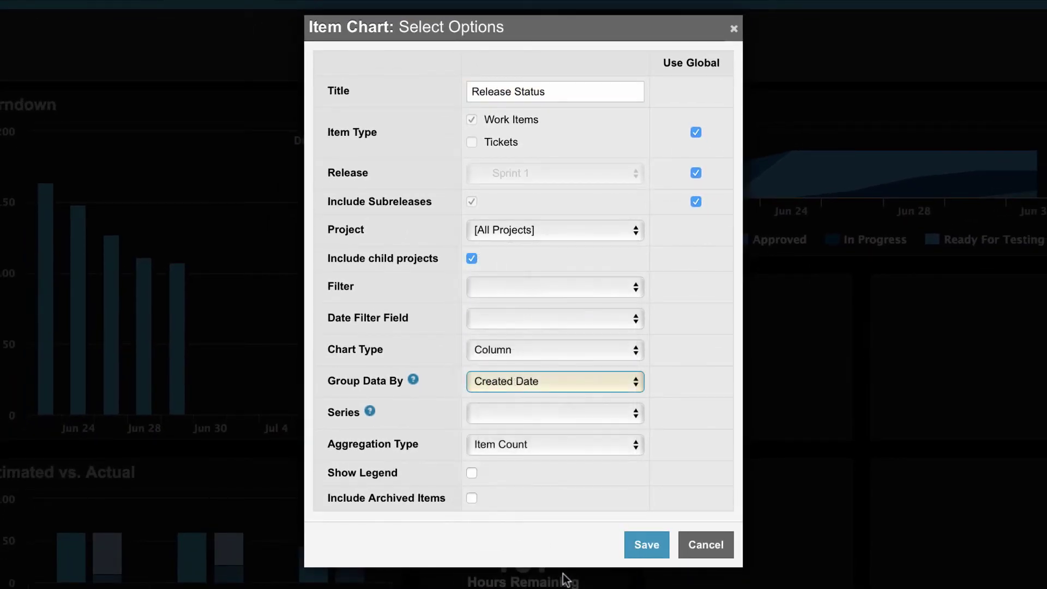
Step: Keep Item Count aggregation, split the series by Assigned To, make it a pie chart, and save
left_click(609, 446)
left_click(609, 446)
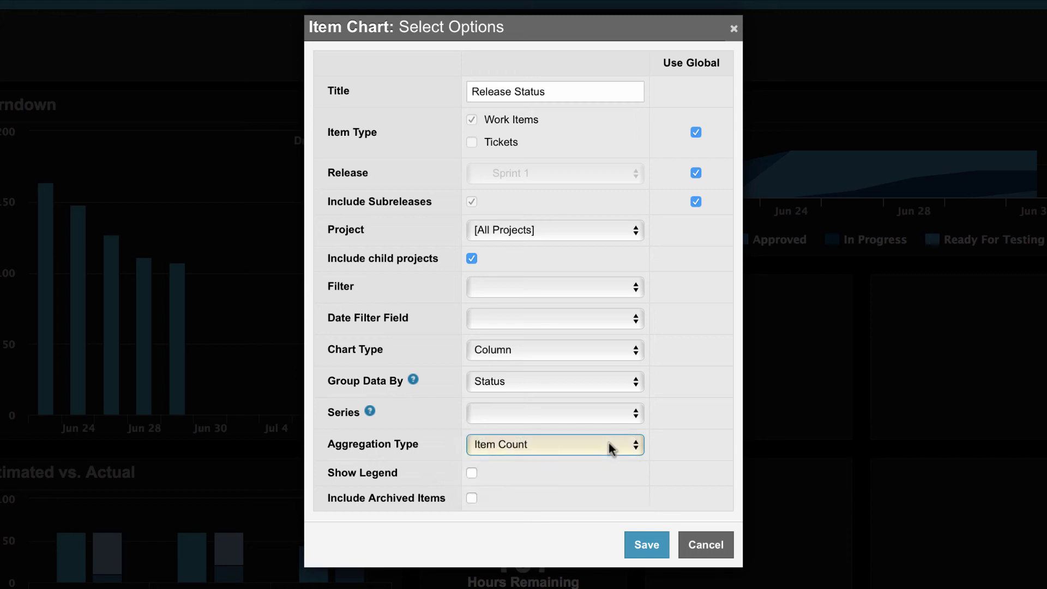
left_click(623, 416)
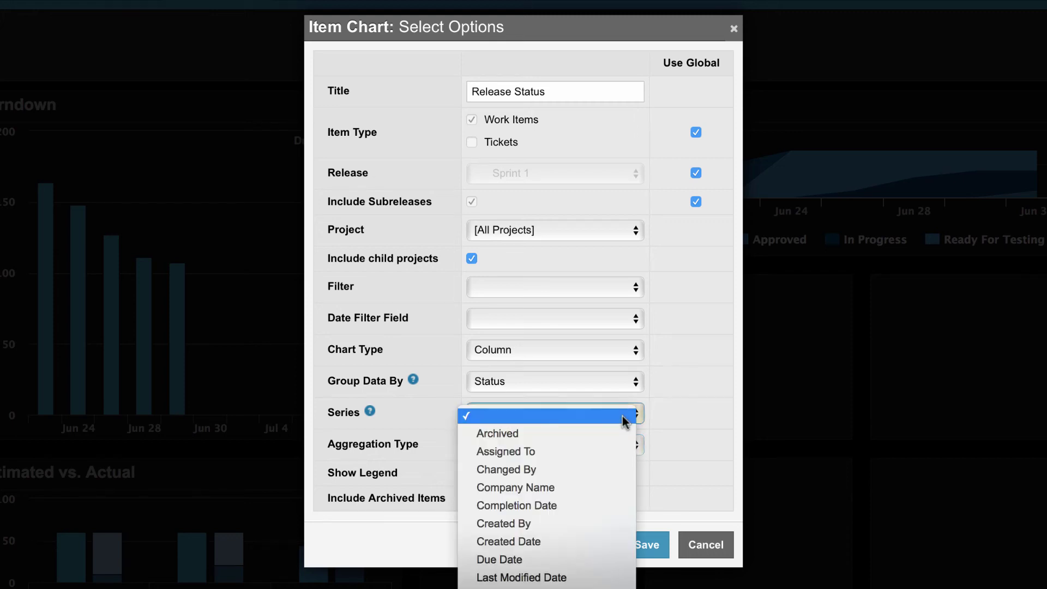
left_click(626, 453)
left_click(636, 350)
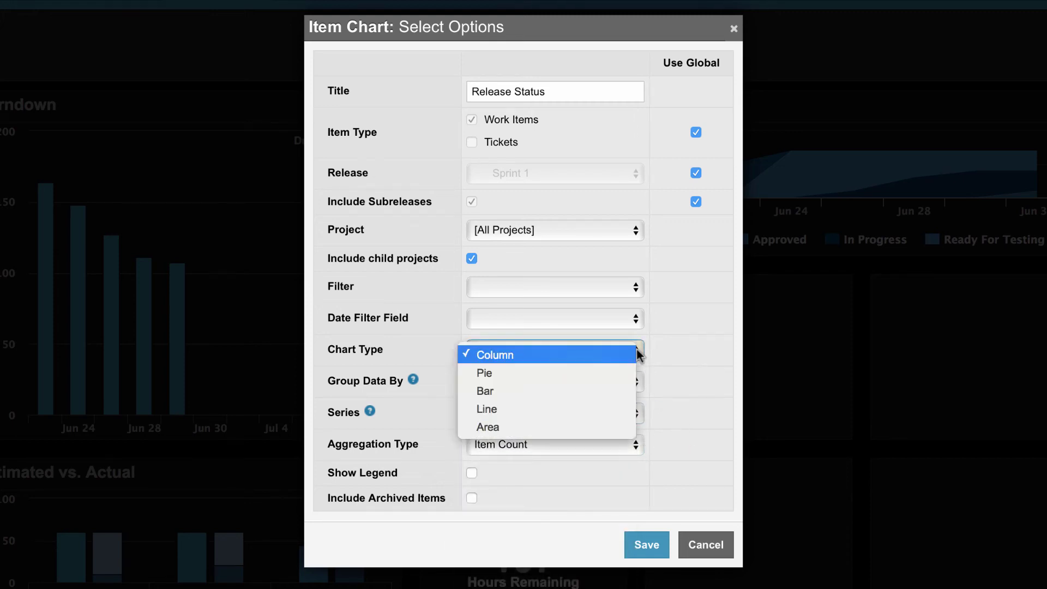
left_click(629, 374)
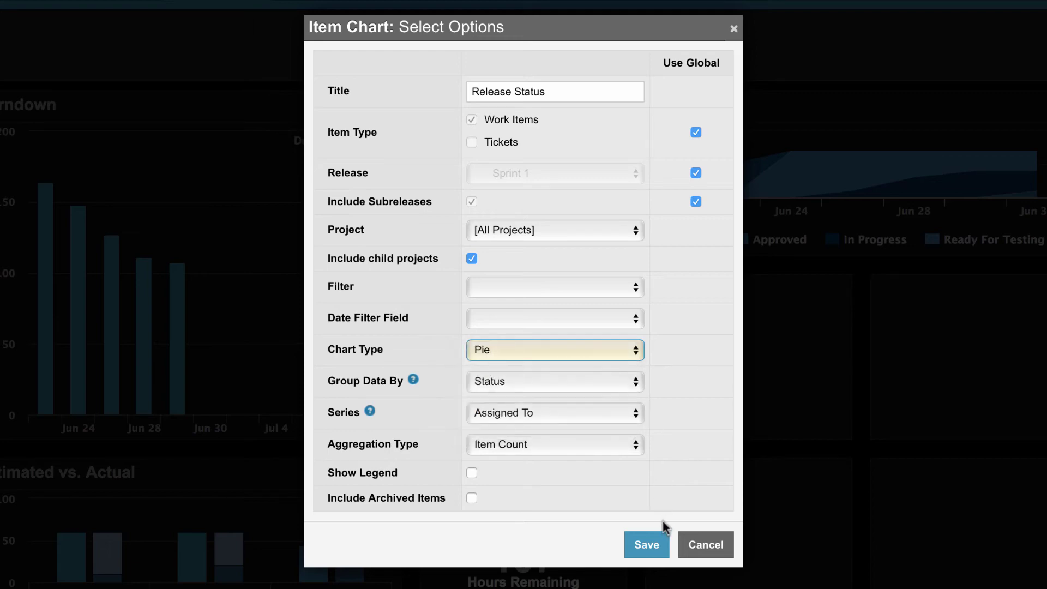
left_click(661, 545)
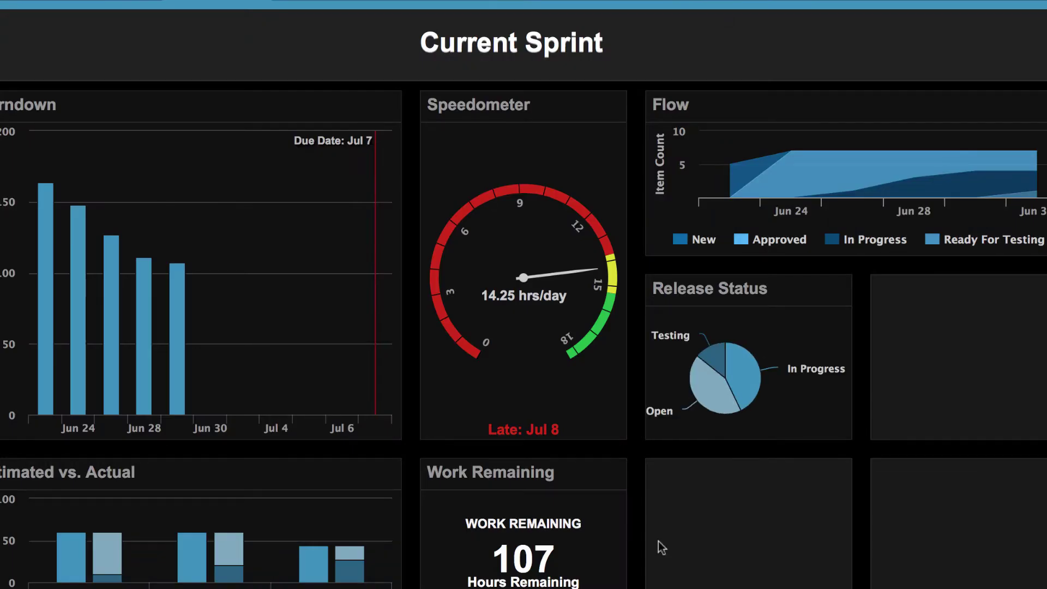
Step: Widen the Release Status chart to span two rows and drill into In Progress by assignee
left_click_drag(848, 362, 978, 355)
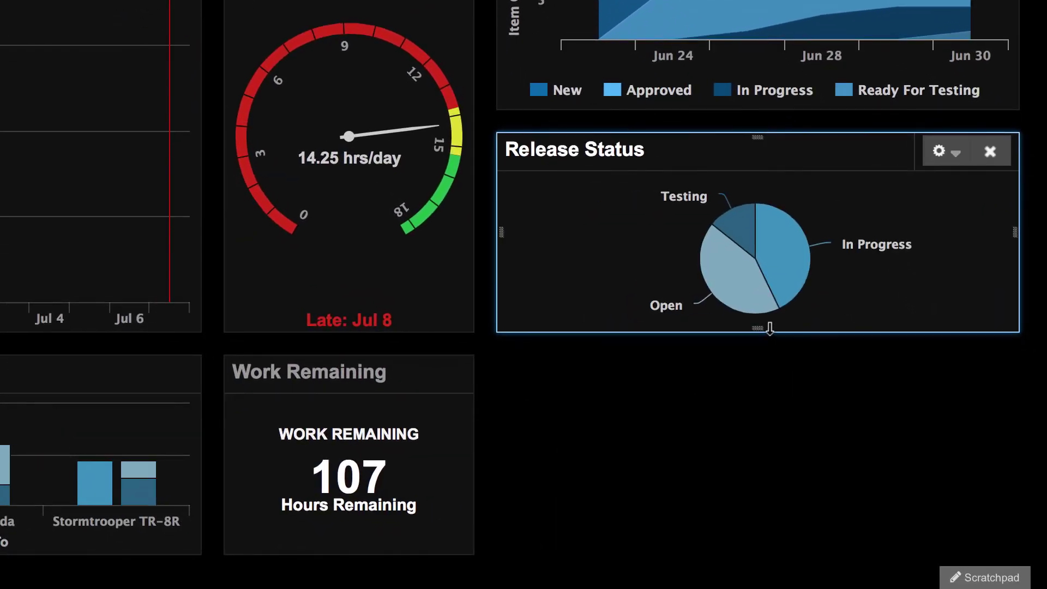
left_click_drag(769, 328, 777, 515)
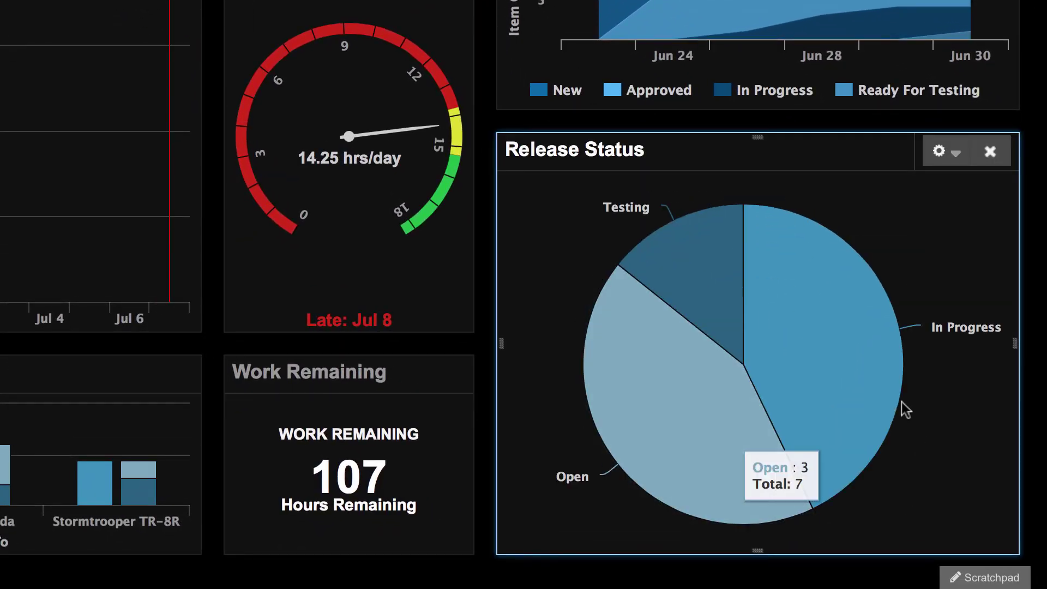
left_click(838, 342)
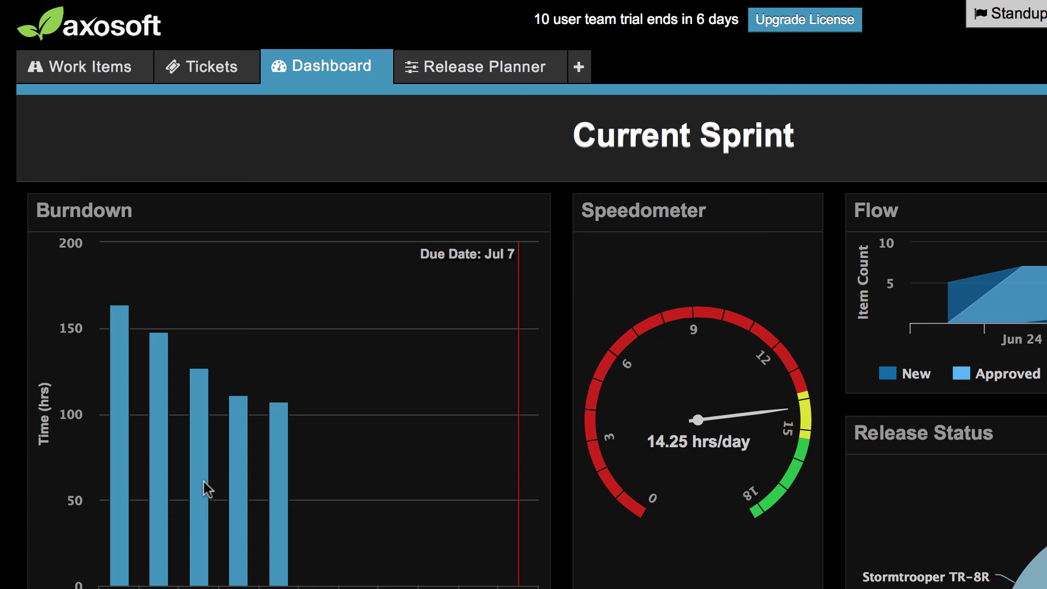
Step: Create a public URL in the Current Sprint dashboard settings
mouse_move(86, 145)
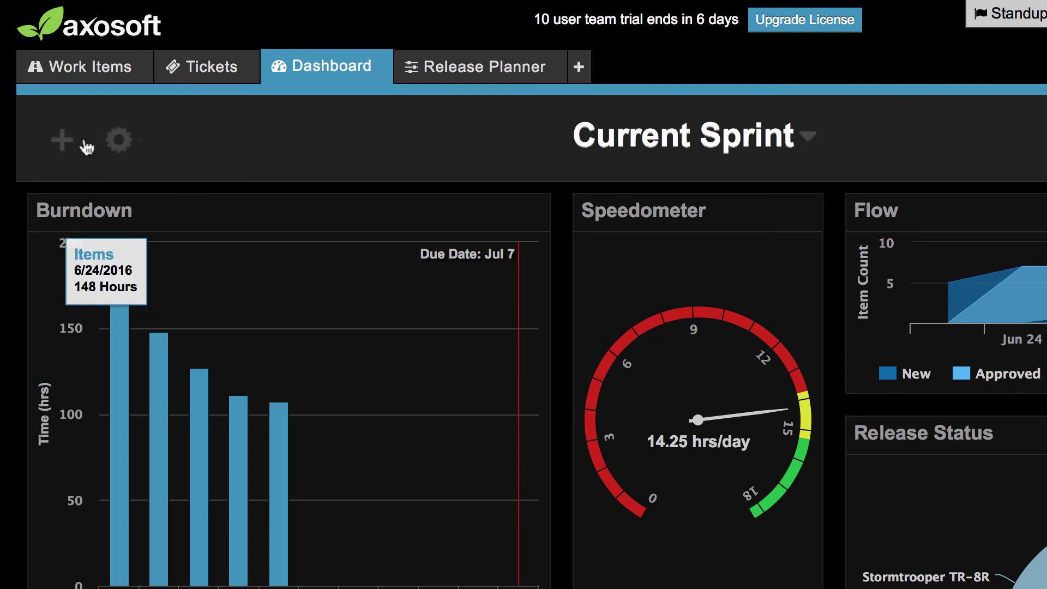
left_click(118, 142)
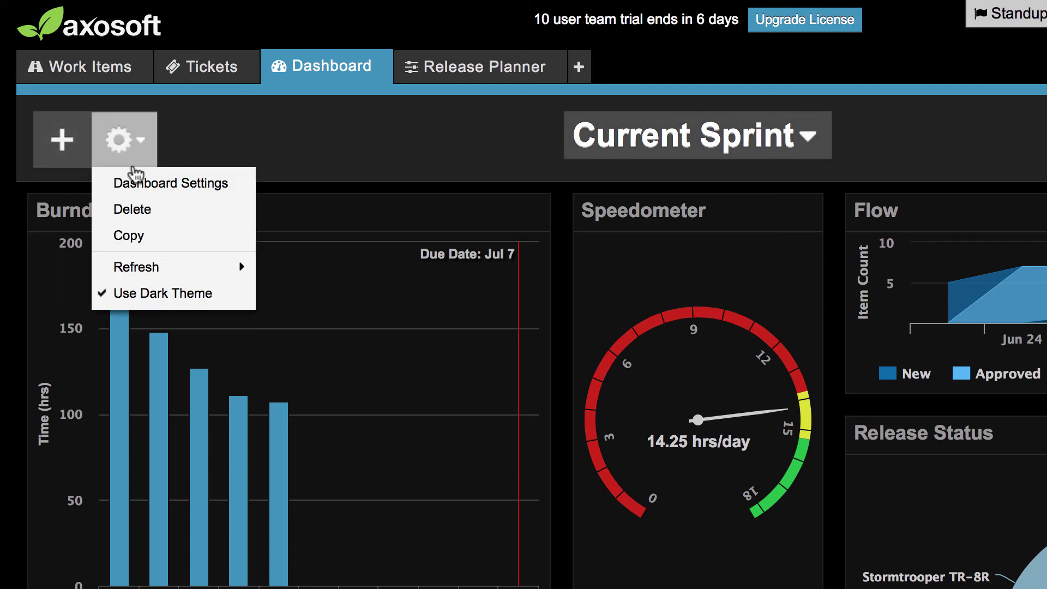
left_click(129, 185)
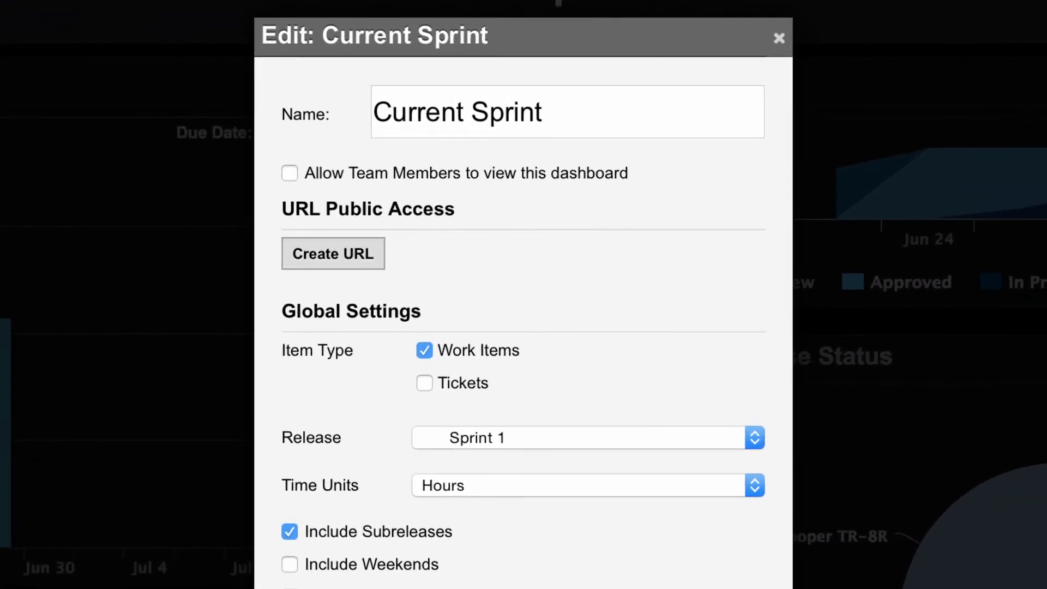
left_click(322, 255)
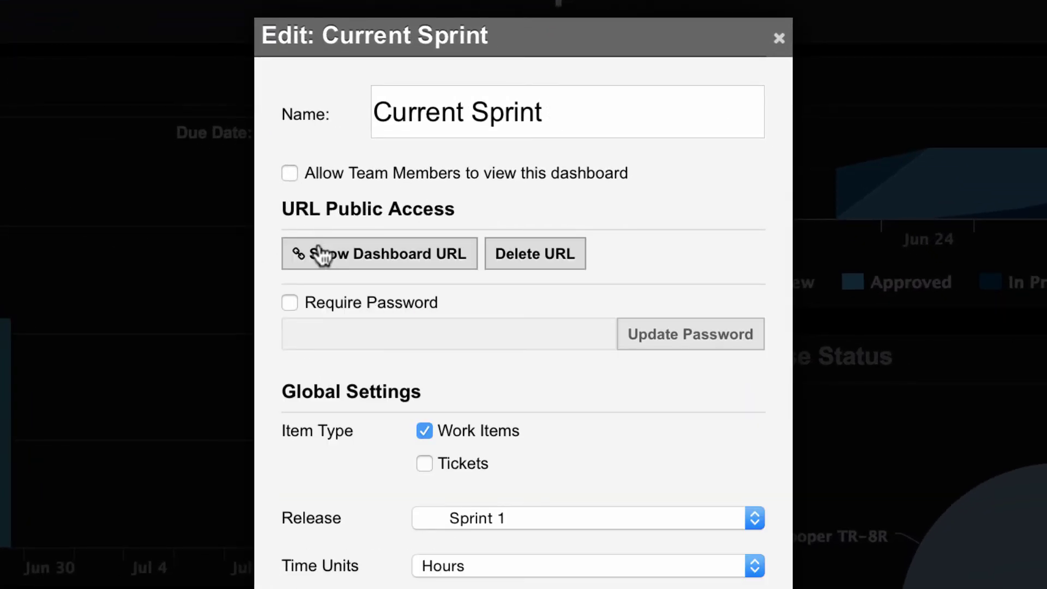
Step: Show the dashboard's public link, copy it, and close the popup
left_click(409, 264)
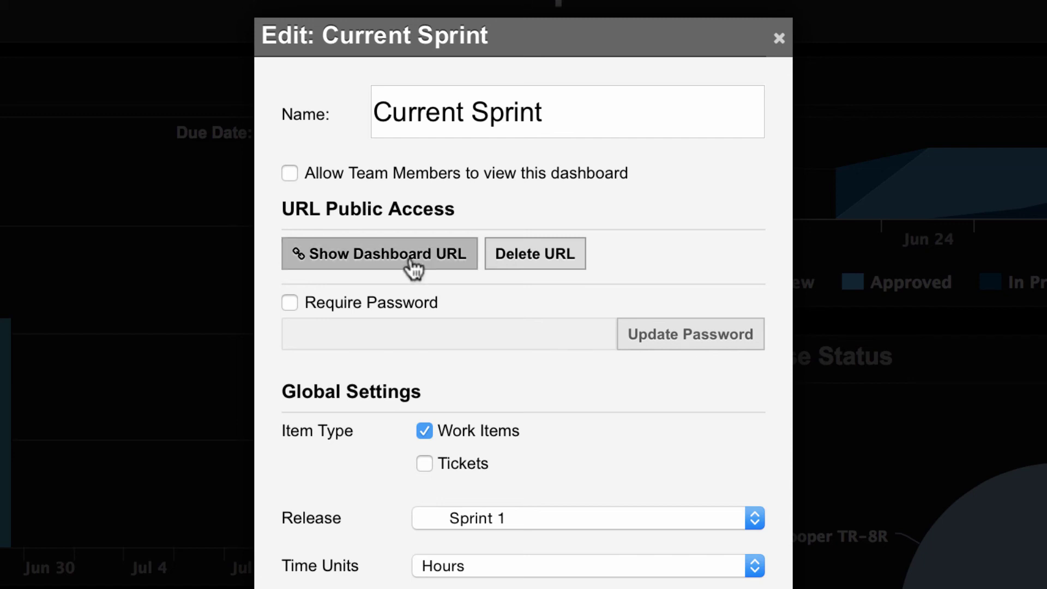
left_click(427, 387)
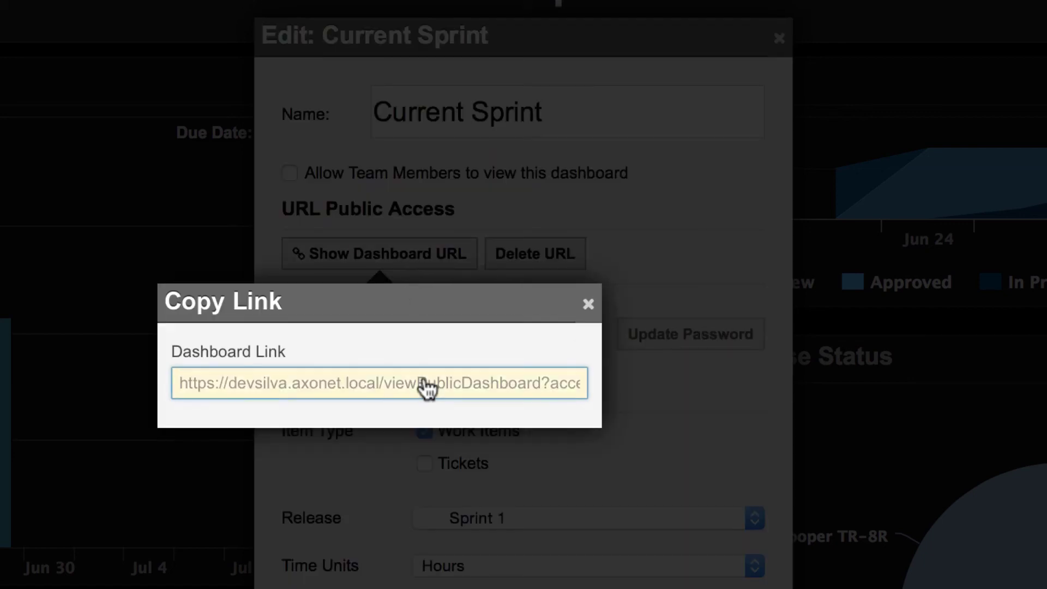
right_click(425, 381)
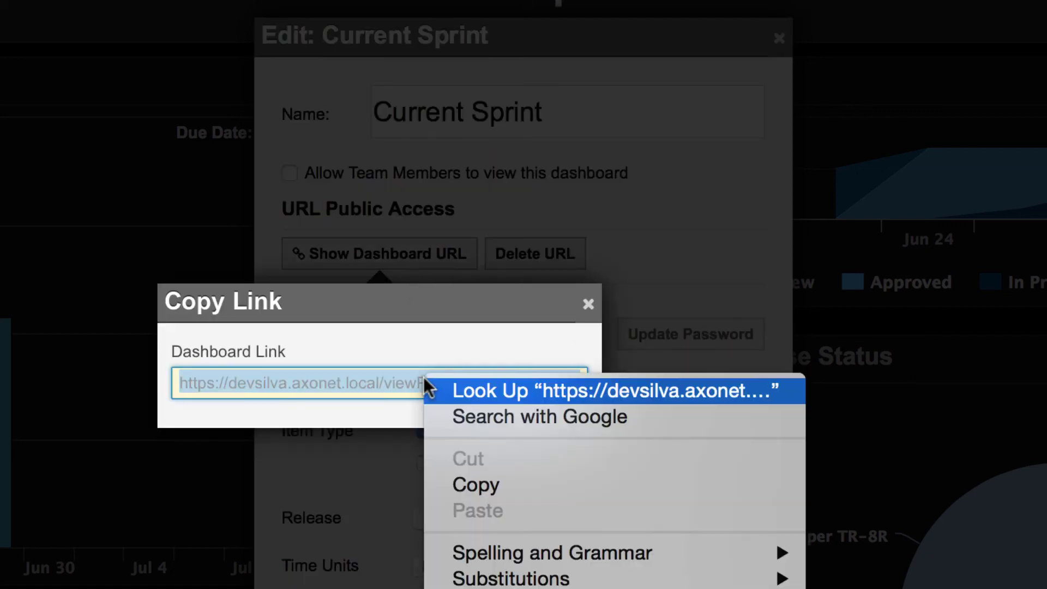
left_click(480, 479)
left_click(588, 303)
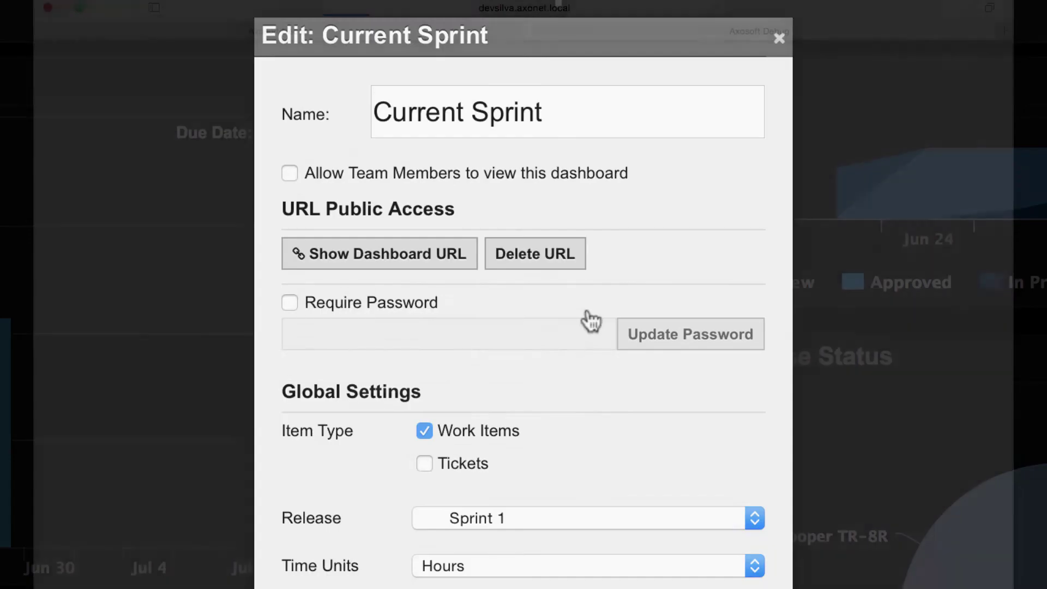